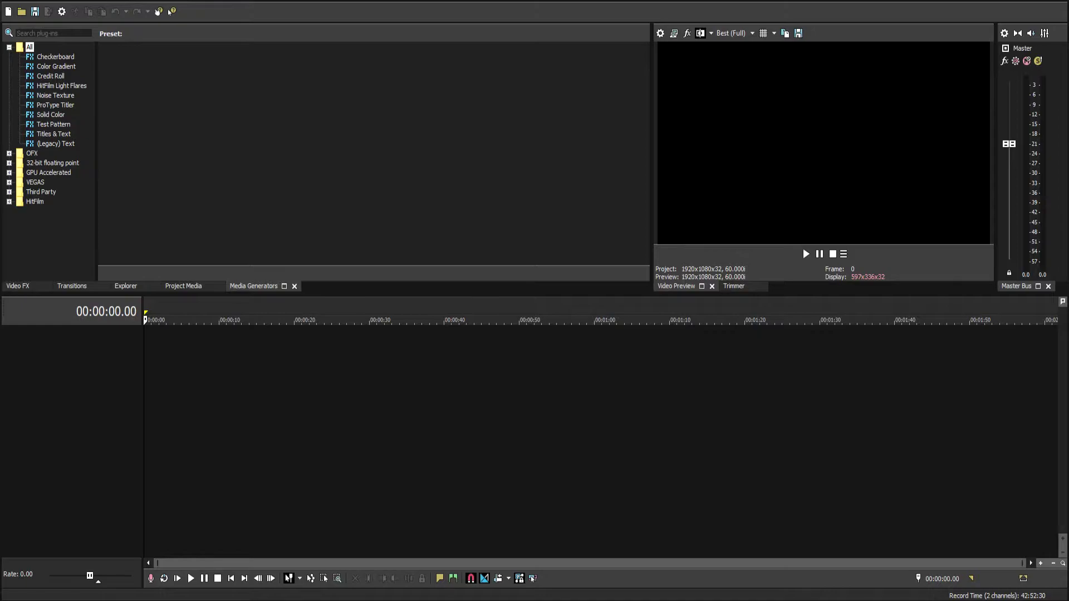
- Open Project Properties to view the 1920x1080, 60 fps video setup
{"action": "key", "text": "alt+Return"}
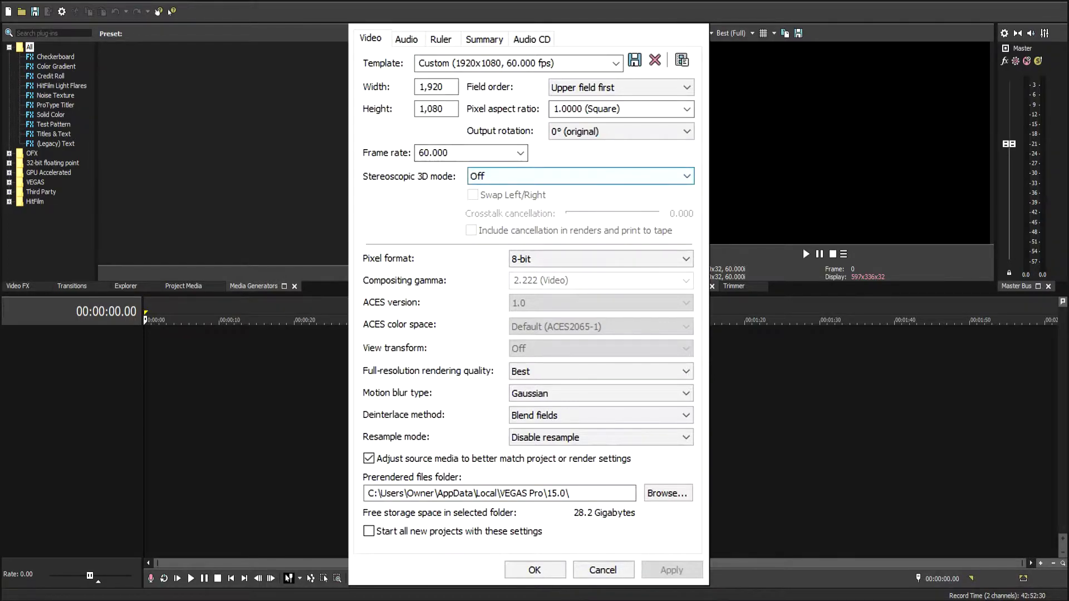
- Check the pixel format options, keep resample mode at Disable resample, and cancel the dialog
{"action": "left_click", "coordinate": [606, 260]}
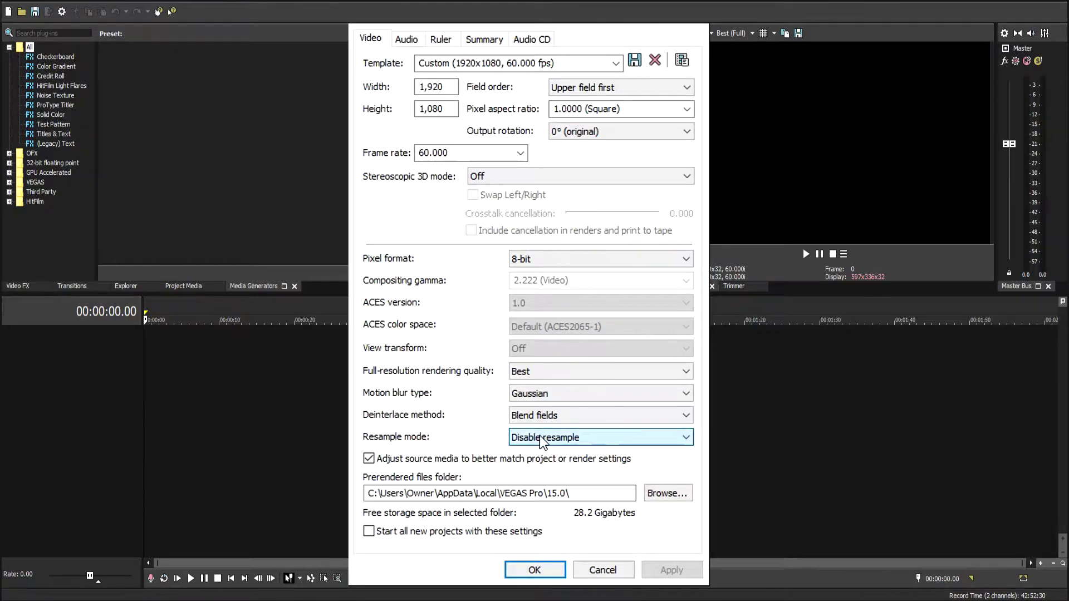
{"action": "scroll", "coordinate": [541, 440], "scroll_direction": "up", "scroll_amount": 2}
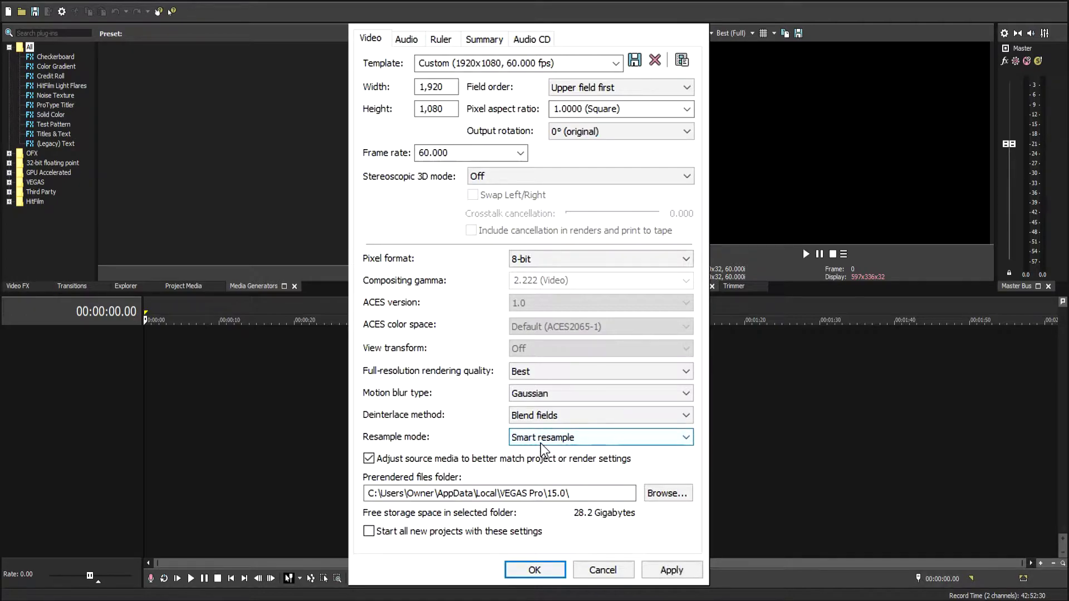
{"action": "key", "text": "Down"}
{"action": "key", "text": "Down"}
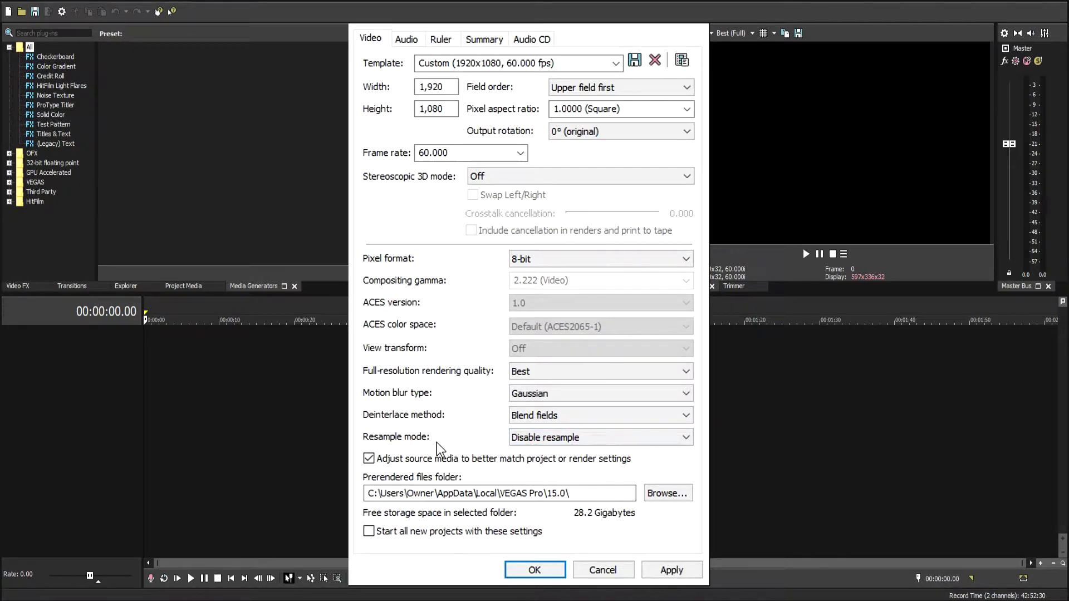
{"action": "left_click", "coordinate": [579, 573]}
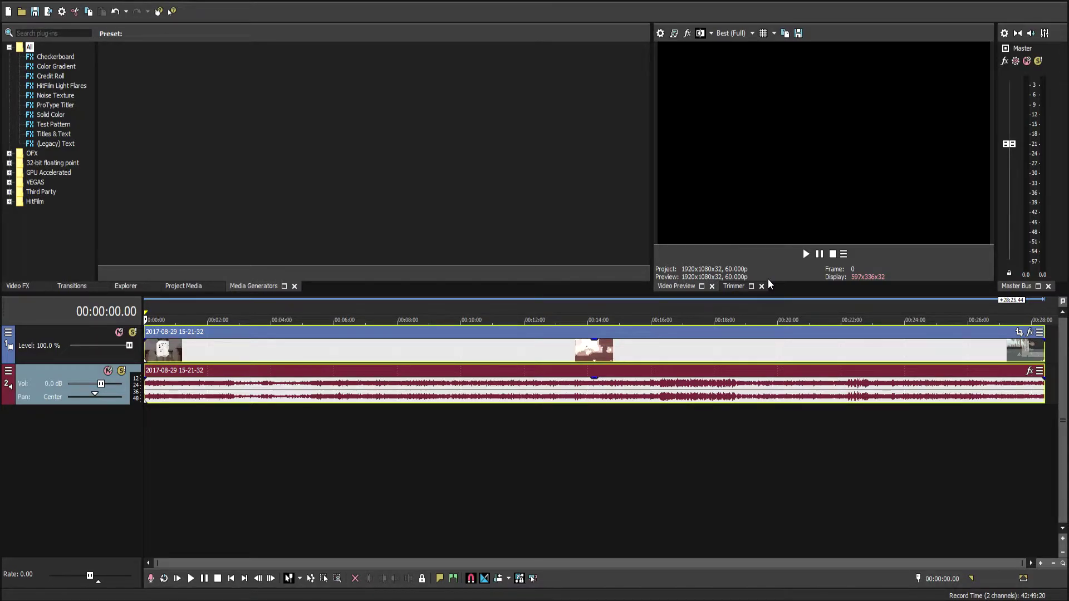
- Play the gameplay clip, jump ahead to about nine minutes, and stop playback
{"action": "left_click", "coordinate": [806, 254]}
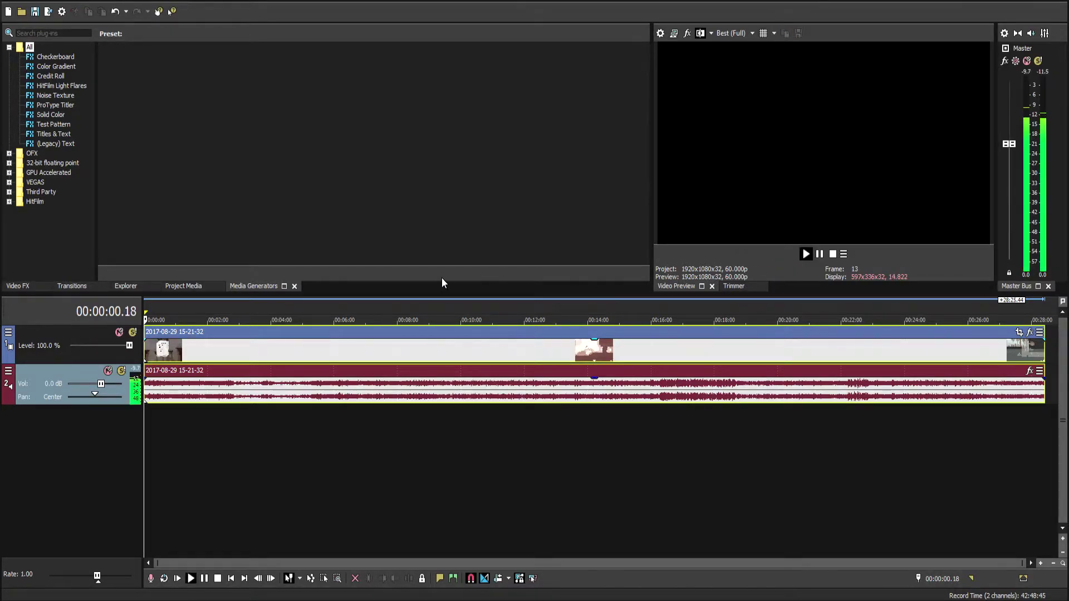
{"action": "left_click", "coordinate": [402, 302]}
{"action": "left_click", "coordinate": [441, 304]}
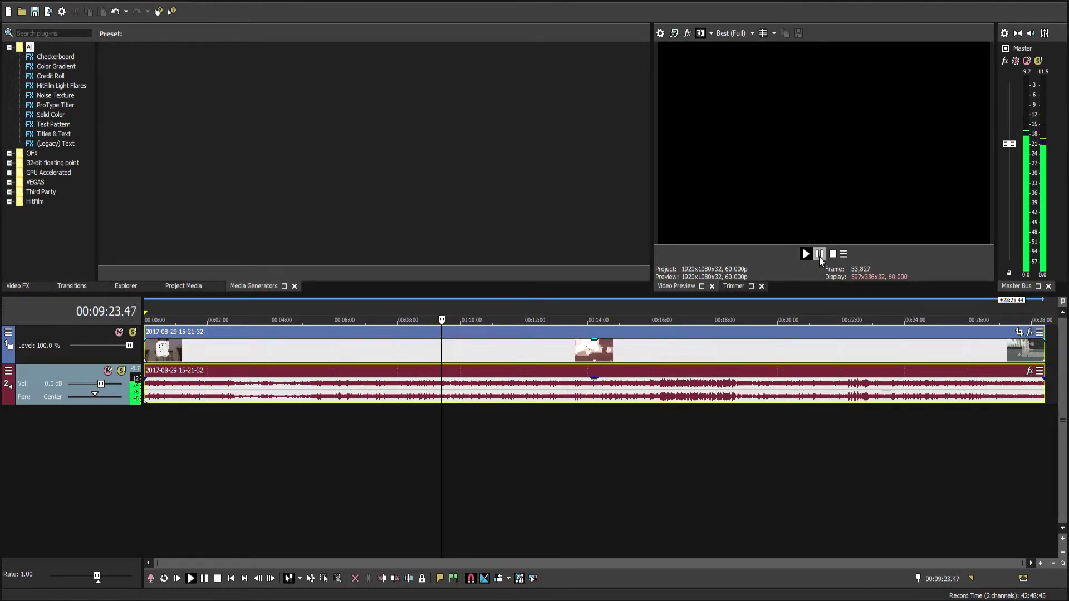
{"action": "key", "text": "space"}
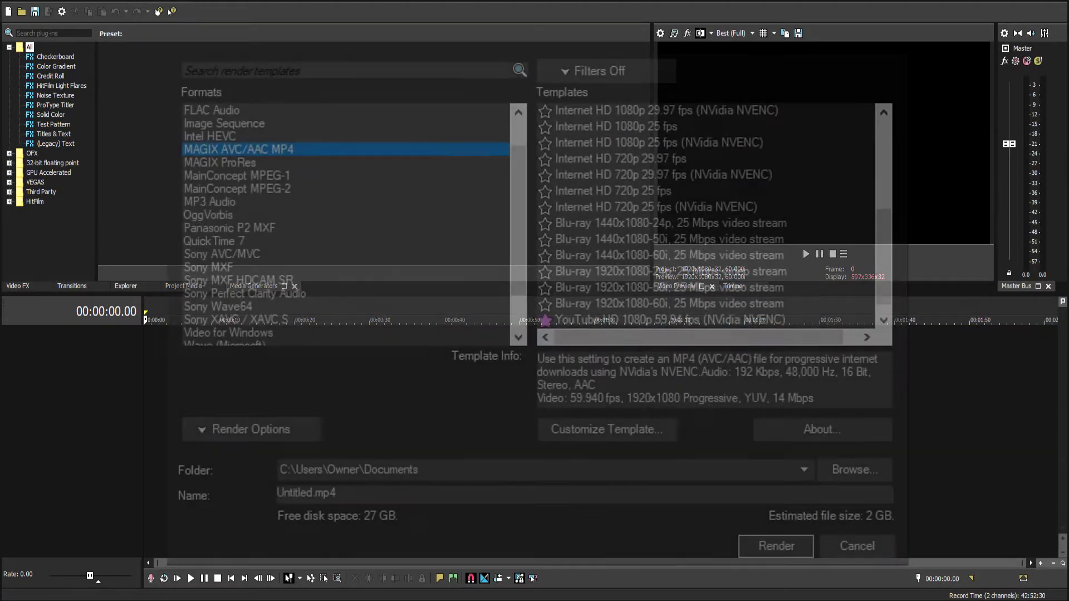
- Browse the render formats, previewing Intel HEVC, and settle on MAGIX AVC/AAC MP4
{"action": "scroll", "coordinate": [346, 224], "scroll_direction": "down", "scroll_amount": 3}
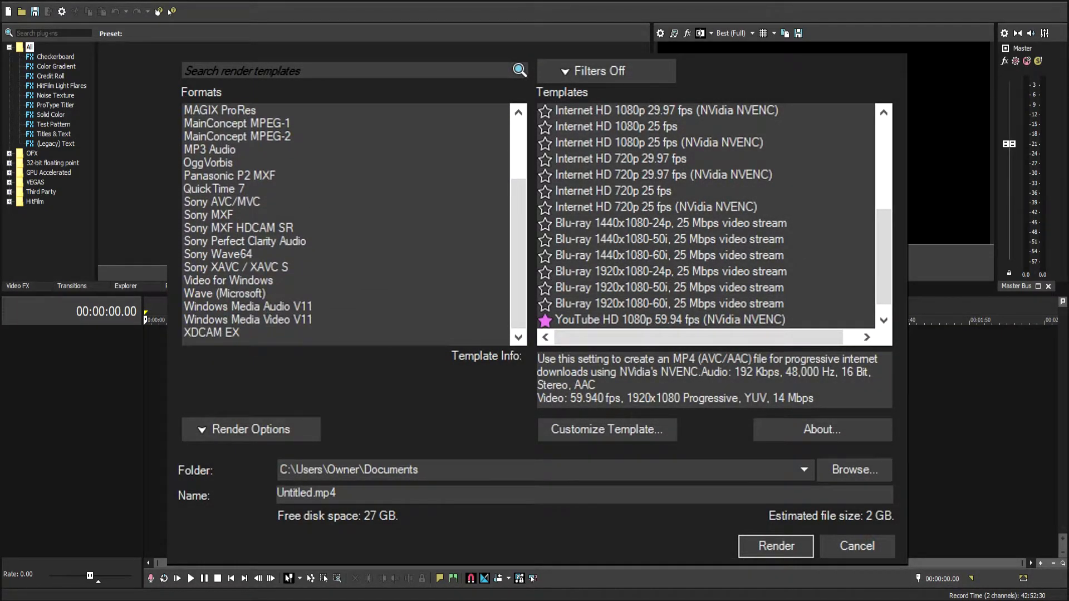
{"action": "scroll", "coordinate": [345, 224], "scroll_direction": "up", "scroll_amount": 3}
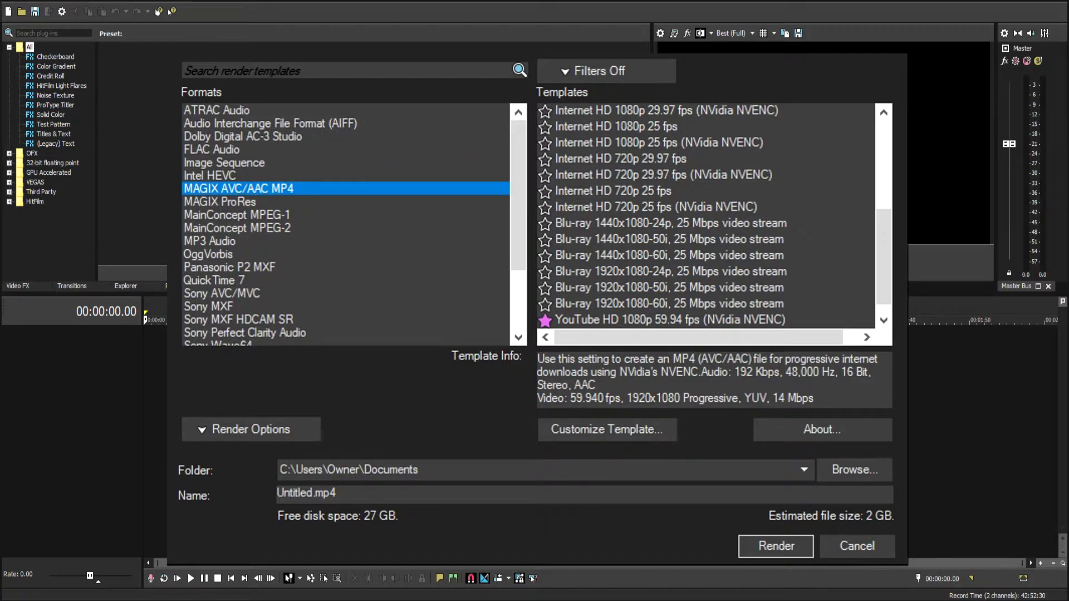
{"action": "left_click", "coordinate": [218, 175]}
{"action": "left_click", "coordinate": [220, 185]}
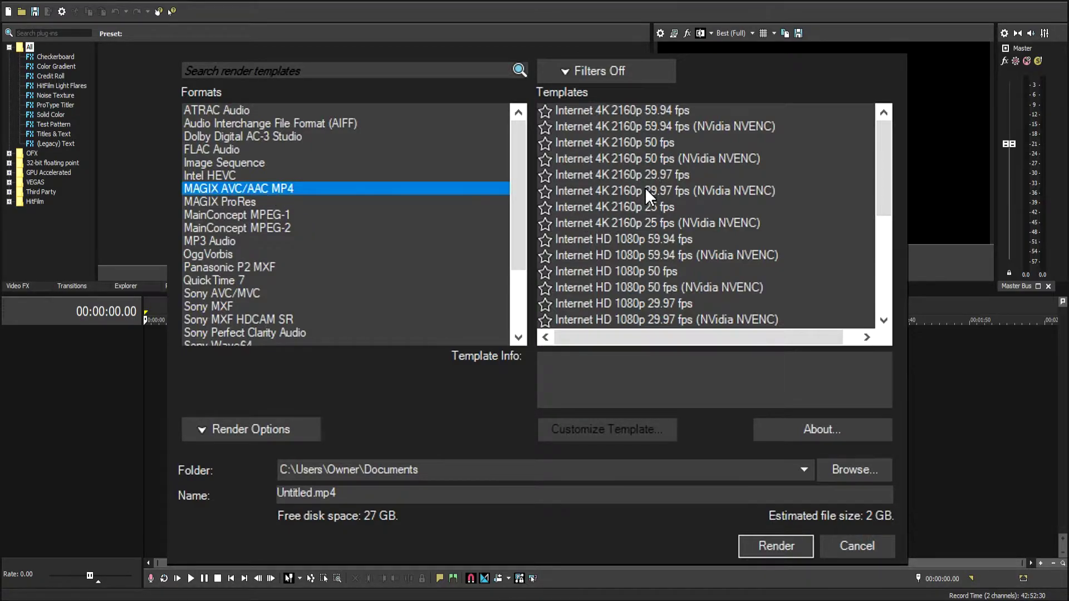
- Select the YouTube VBR 14-16 1080p 60 fps (NVidia NVENC) template and customise it
{"action": "scroll", "coordinate": [752, 209], "scroll_direction": "down", "scroll_amount": 3}
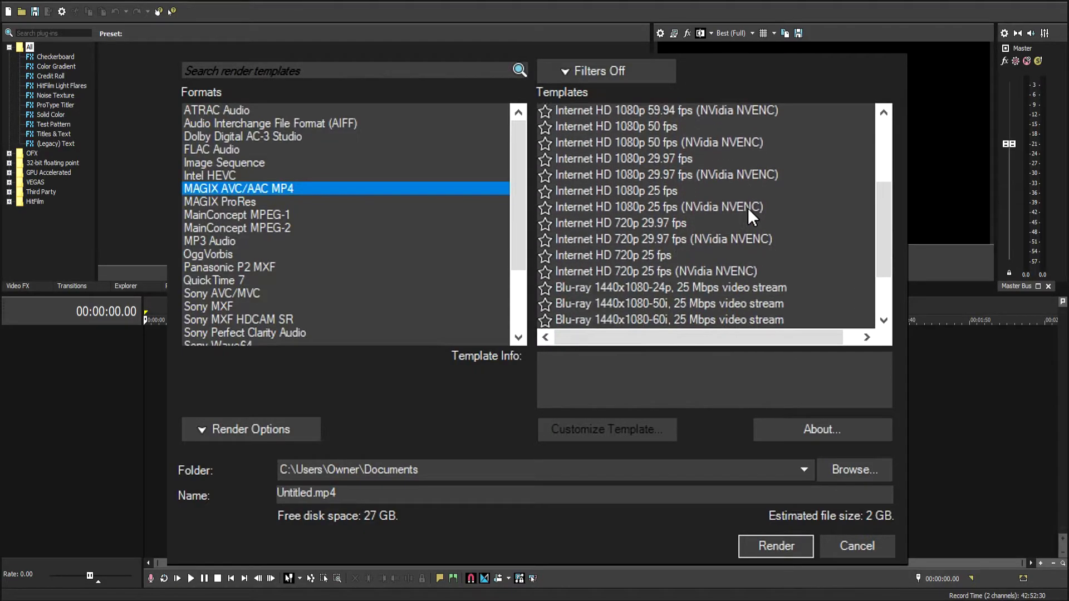
{"action": "scroll", "coordinate": [747, 208], "scroll_direction": "down", "scroll_amount": 2}
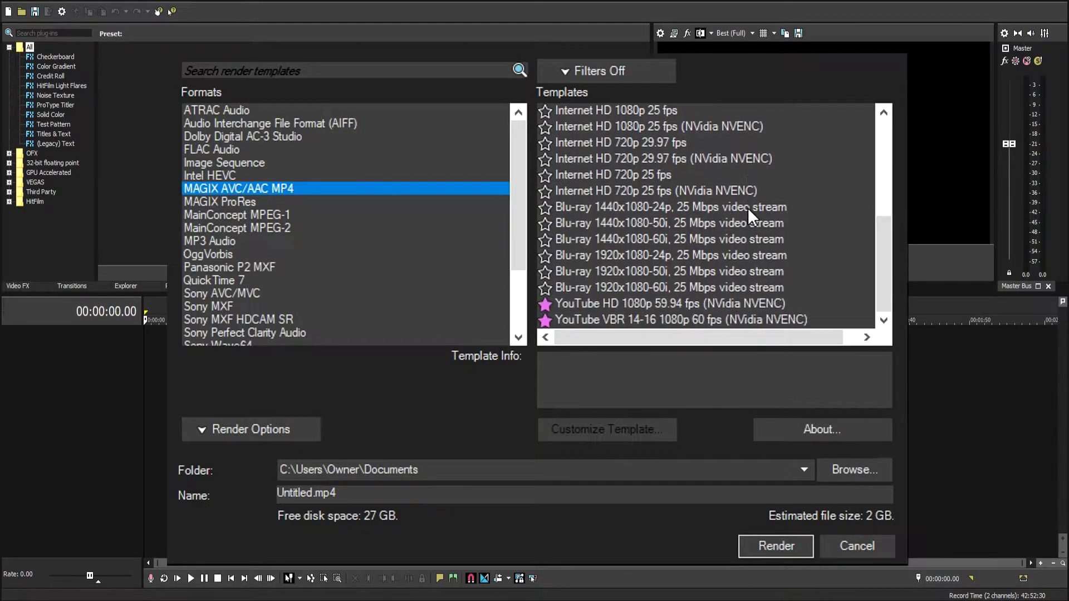
{"action": "scroll", "coordinate": [677, 218], "scroll_direction": "up", "scroll_amount": 1}
{"action": "scroll", "coordinate": [677, 218], "scroll_direction": "up", "scroll_amount": 3}
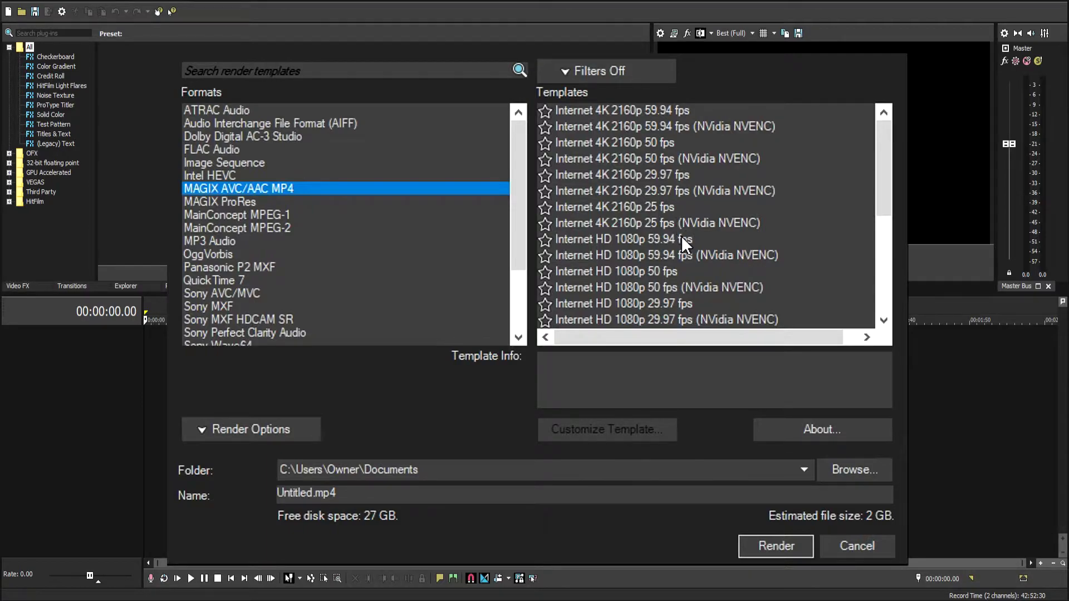
{"action": "left_click", "coordinate": [701, 255]}
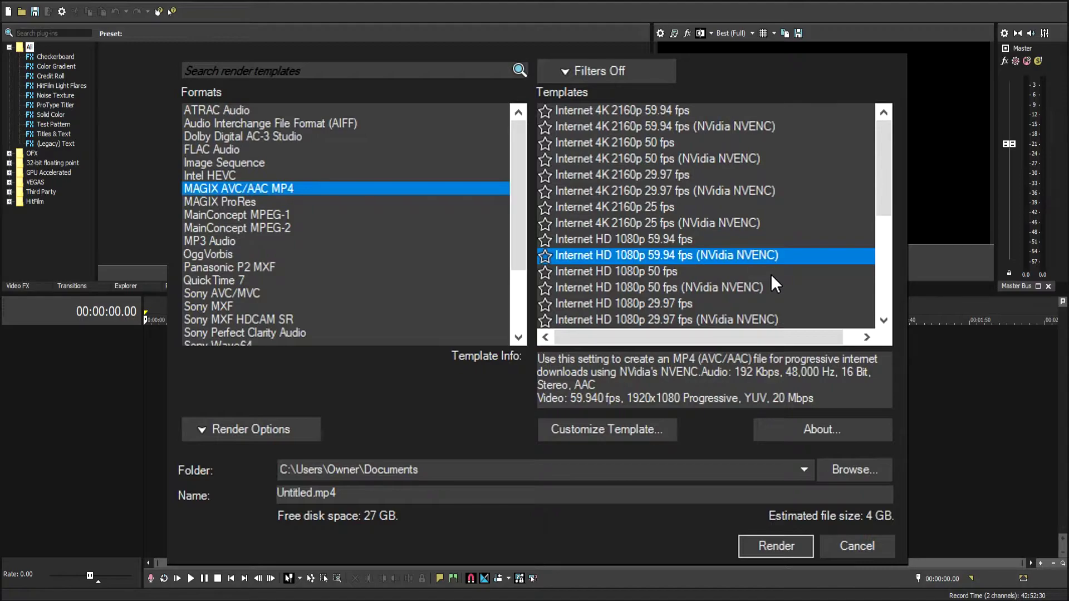
{"action": "scroll", "coordinate": [763, 252], "scroll_direction": "down", "scroll_amount": 5}
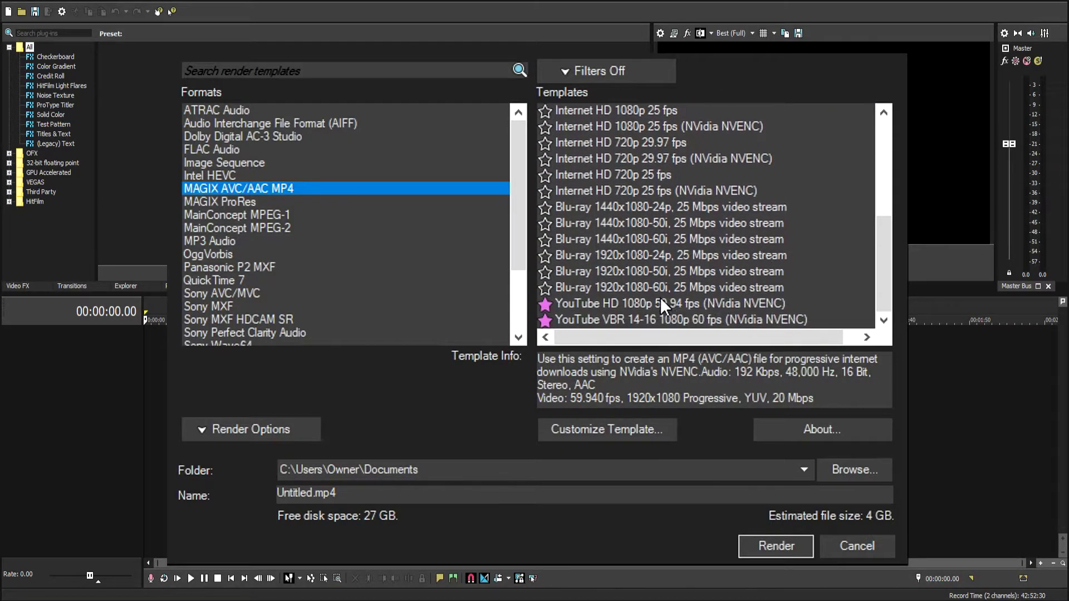
{"action": "left_click", "coordinate": [639, 316]}
{"action": "left_click", "coordinate": [641, 430]}
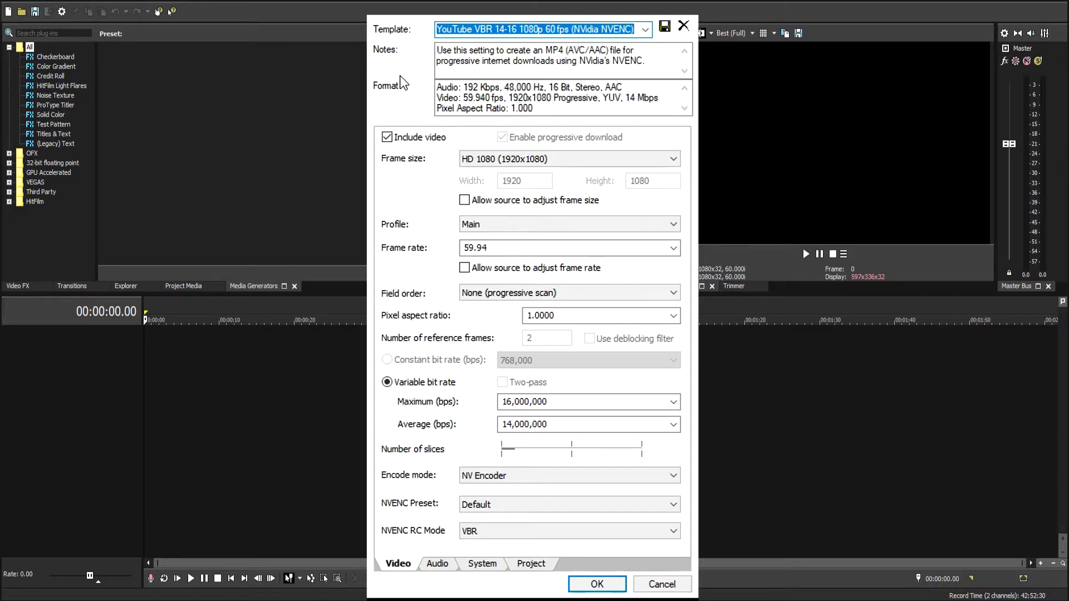
- Review the template name and video settings: HD 1080, 59.94 fps, VBR 16,000,000 max, 14,000,000 average
{"action": "left_click", "coordinate": [486, 29]}
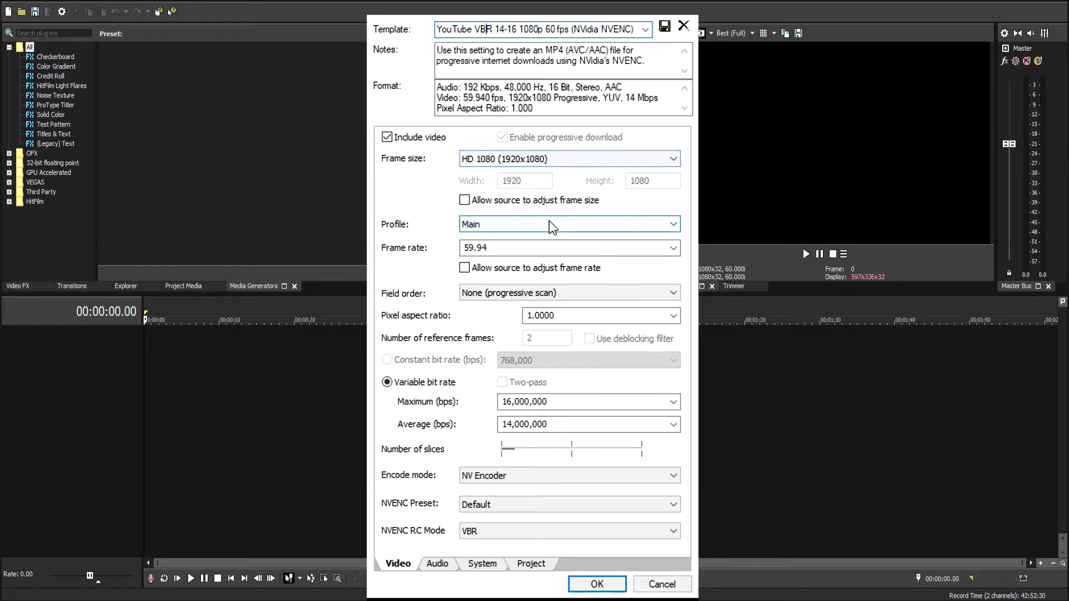
{"action": "scroll", "coordinate": [549, 221], "scroll_direction": "down", "scroll_amount": 1}
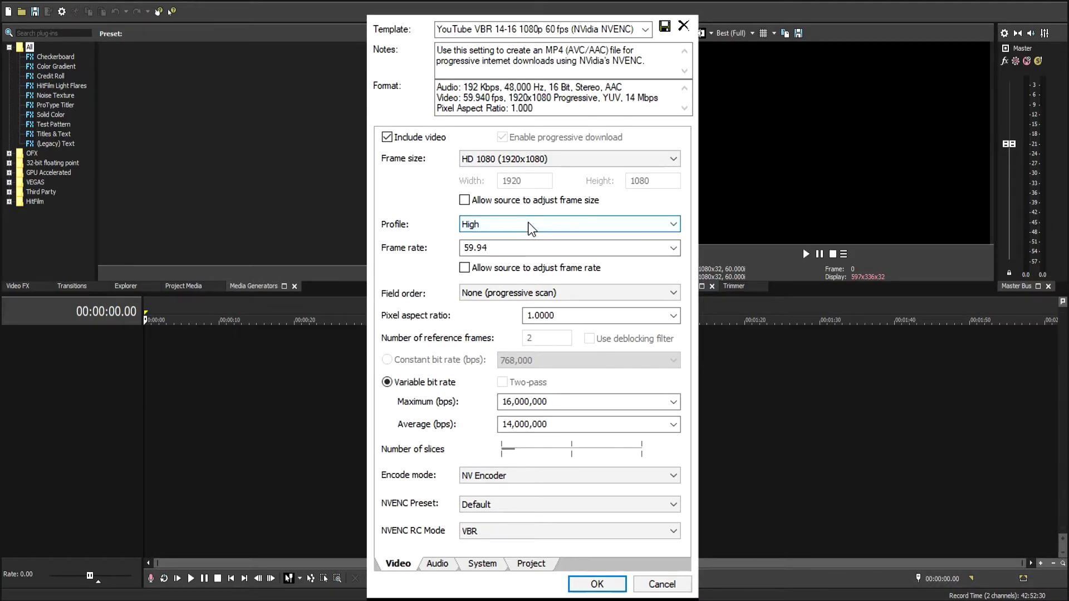
{"action": "left_click", "coordinate": [675, 255]}
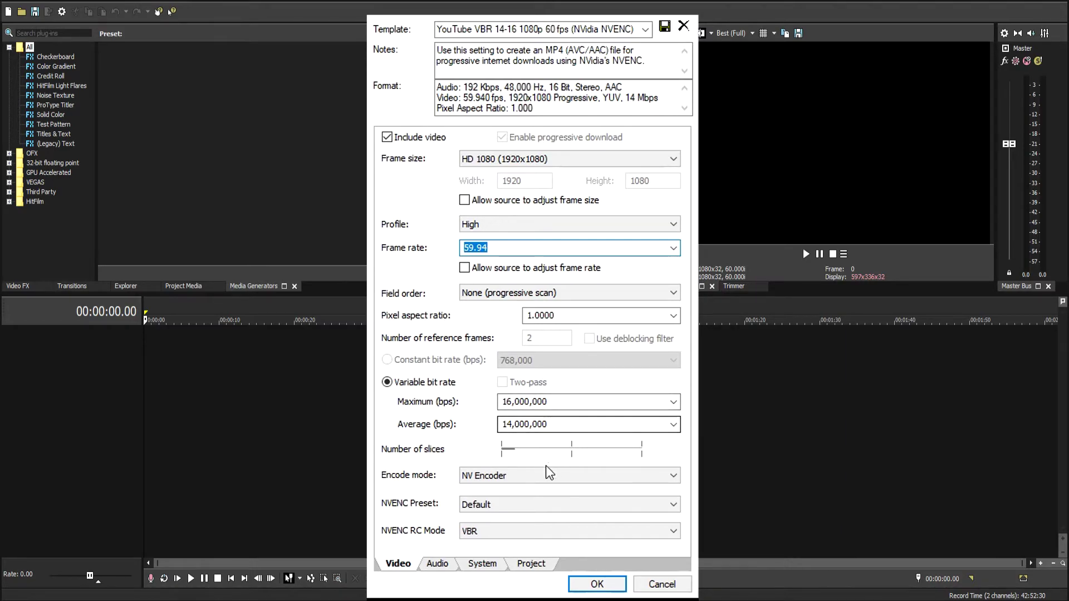
- Look through the Audio, System and Project tabs and set video rendering quality to Best
{"action": "left_click", "coordinate": [437, 565]}
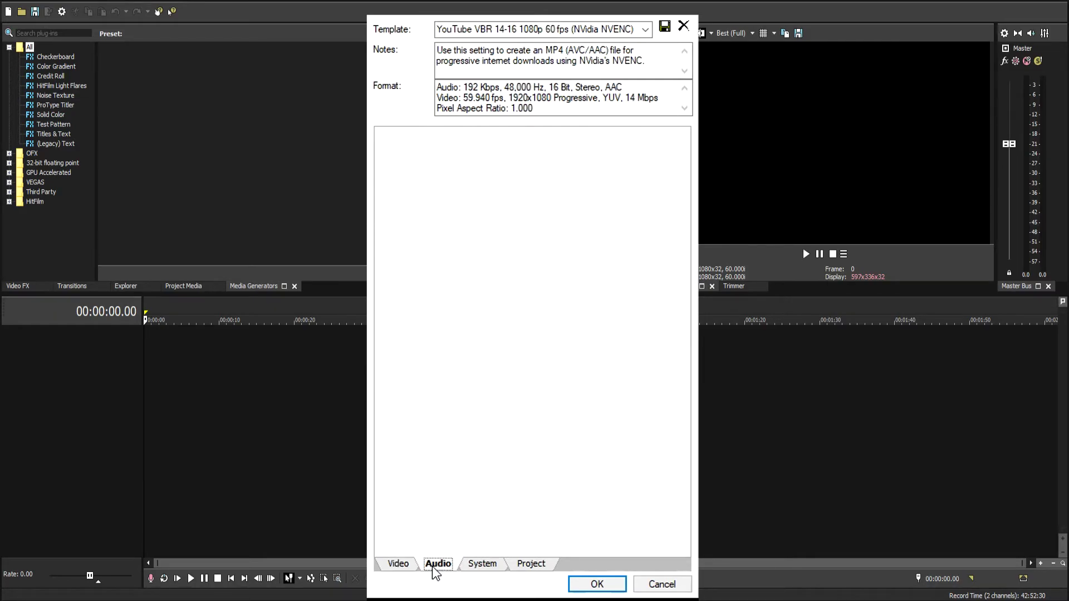
{"action": "left_click", "coordinate": [473, 565]}
{"action": "left_click", "coordinate": [529, 564]}
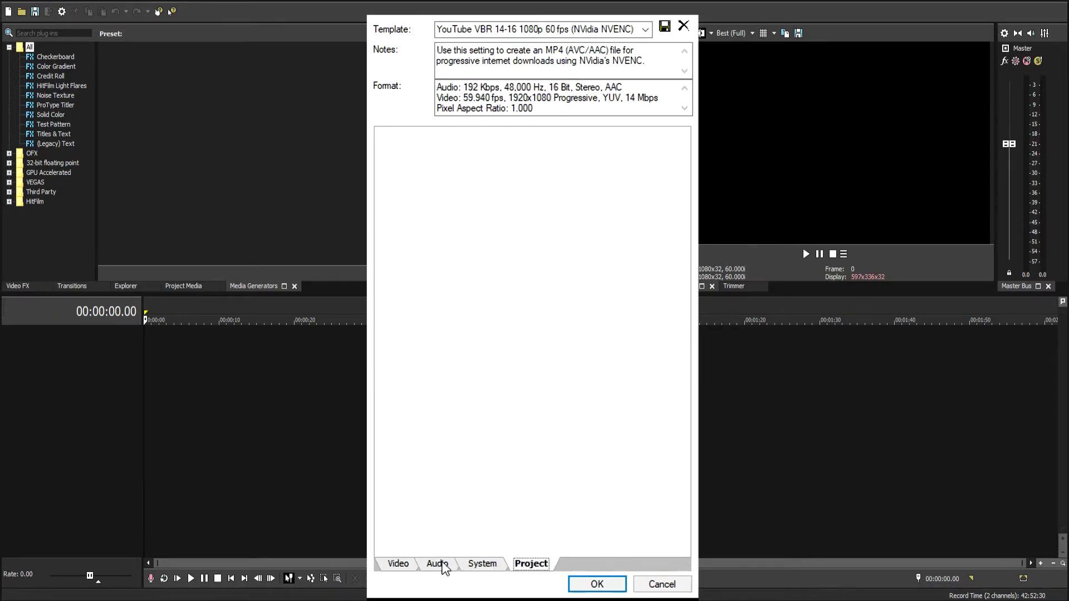
{"action": "left_click", "coordinate": [402, 566]}
{"action": "left_click", "coordinate": [518, 566]}
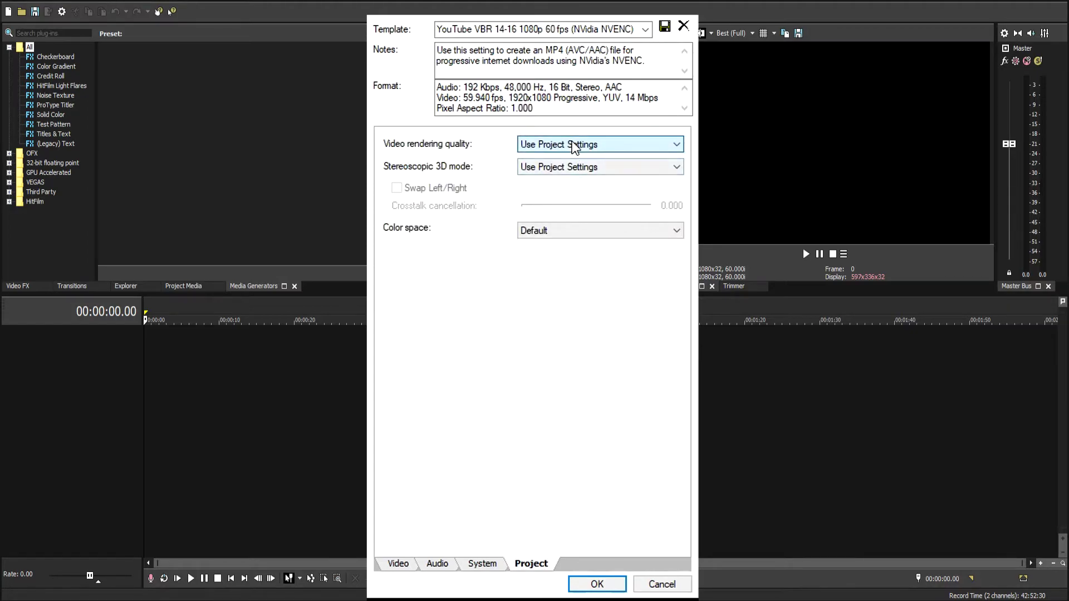
{"action": "key", "text": "Down"}
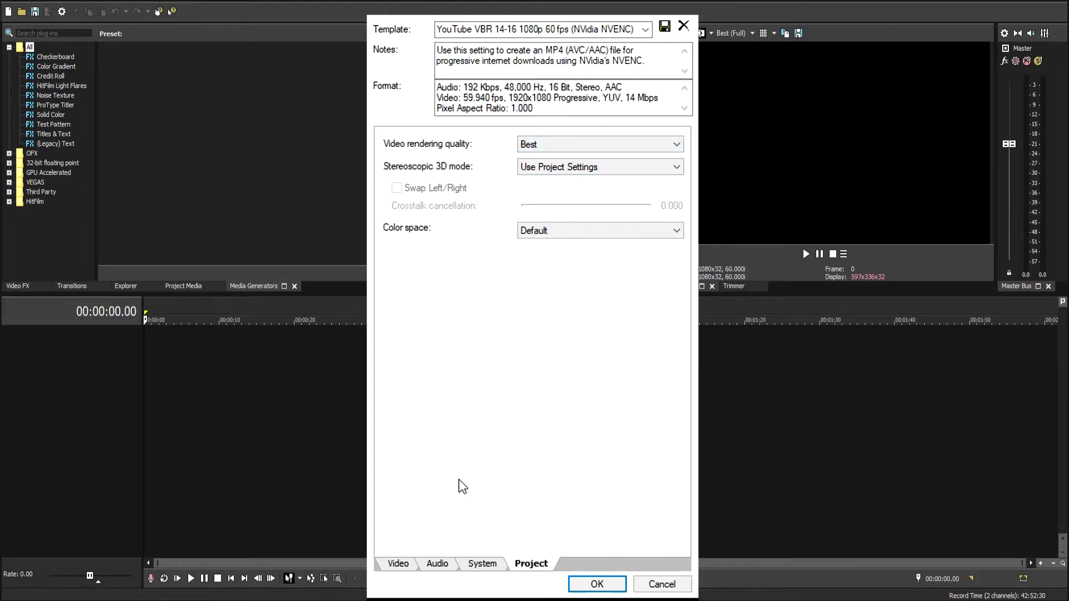
{"action": "left_click", "coordinate": [402, 565]}
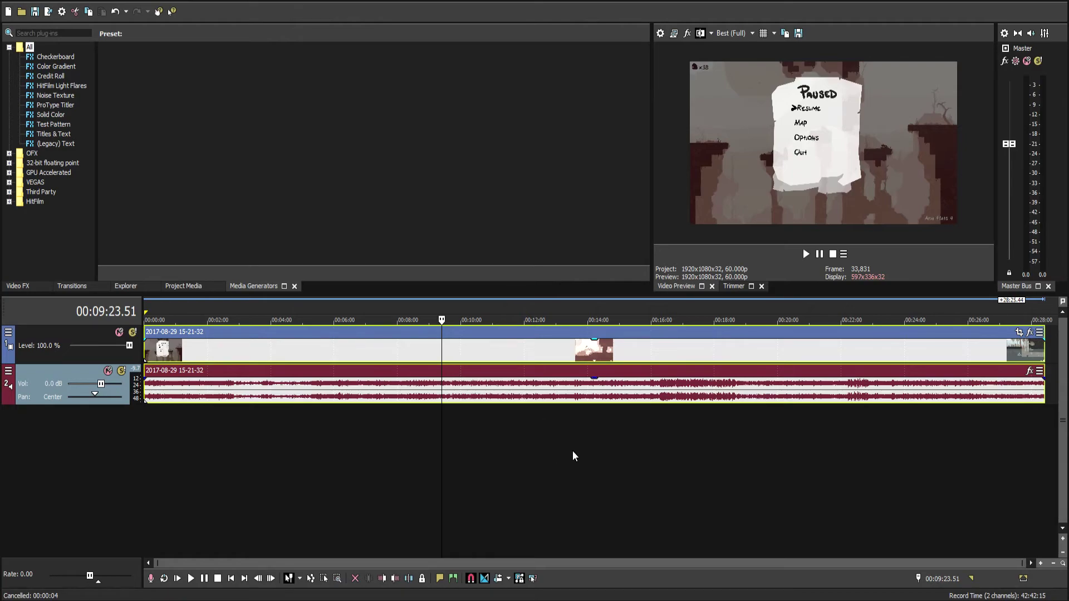
{"action": "left_click", "coordinate": [559, 308]}
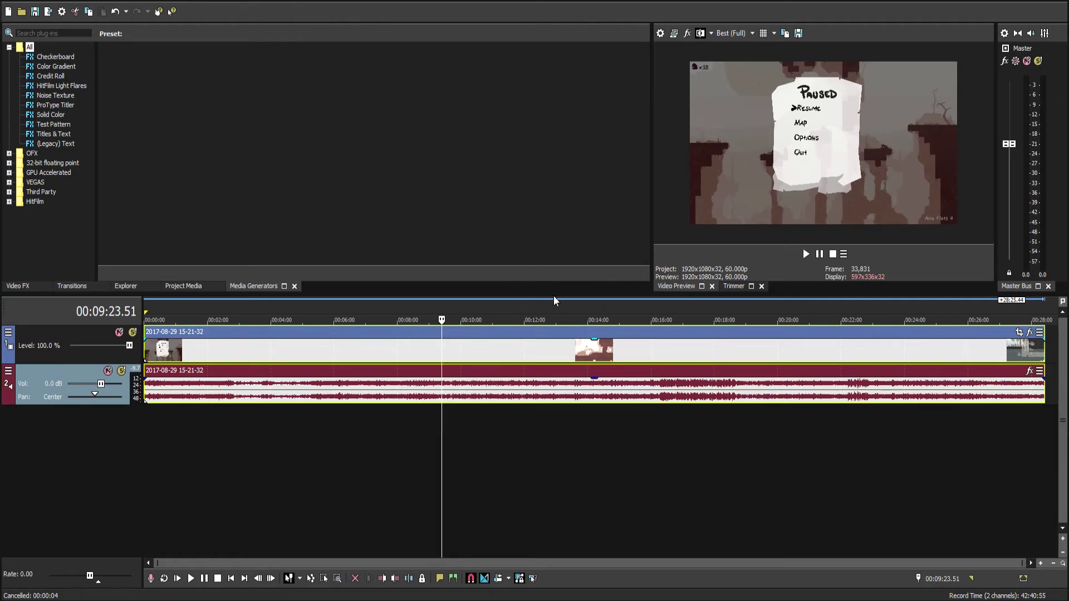